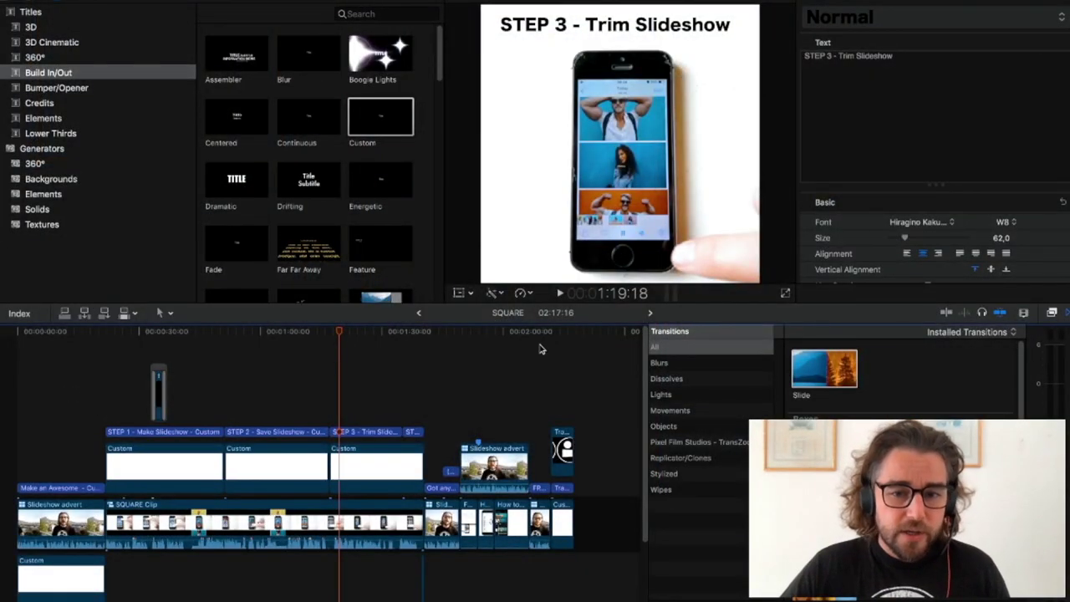
Step: Review the slideshow up to the STEP 3 title, then start a Master File share
left_click_drag(568, 336, 395, 394)
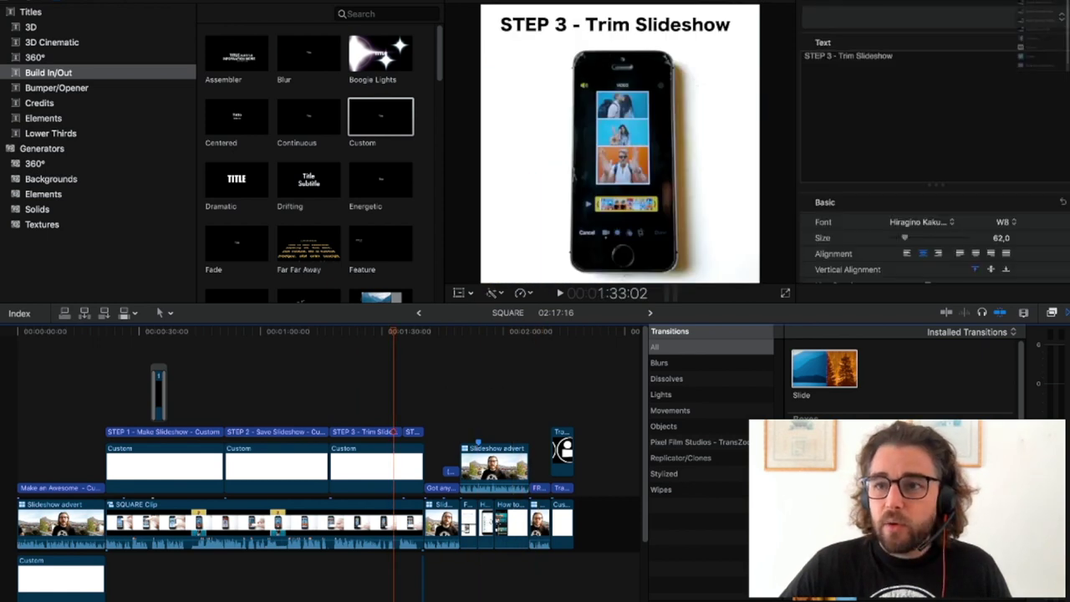
left_click(1063, 4)
left_click(995, 44)
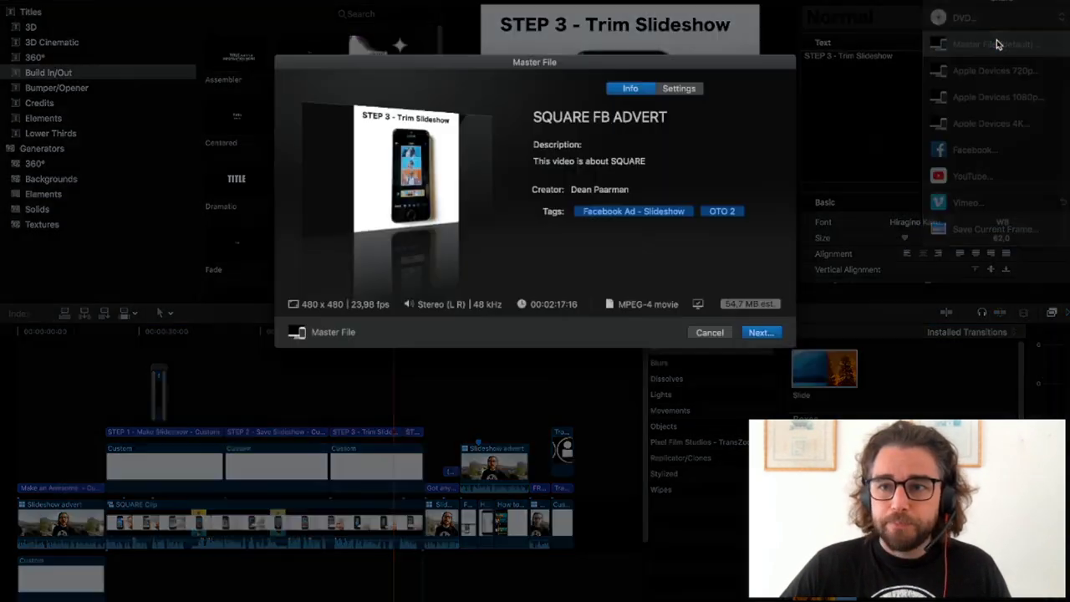
Step: Set the Master File export resolution to 480 x 480, about 54.7 MB
left_click(680, 90)
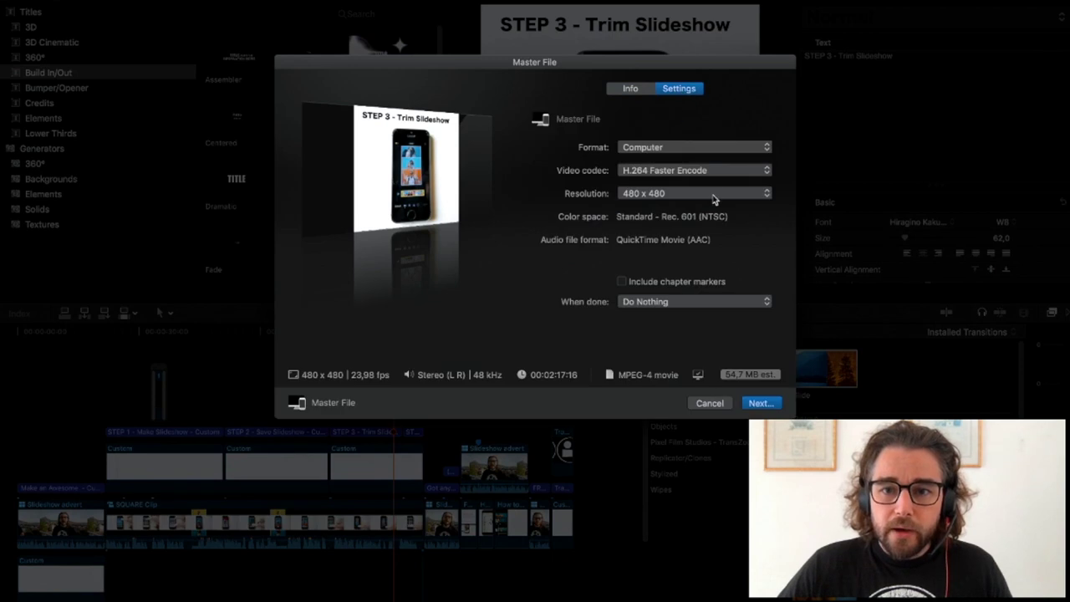
left_click(712, 195)
left_click(661, 238)
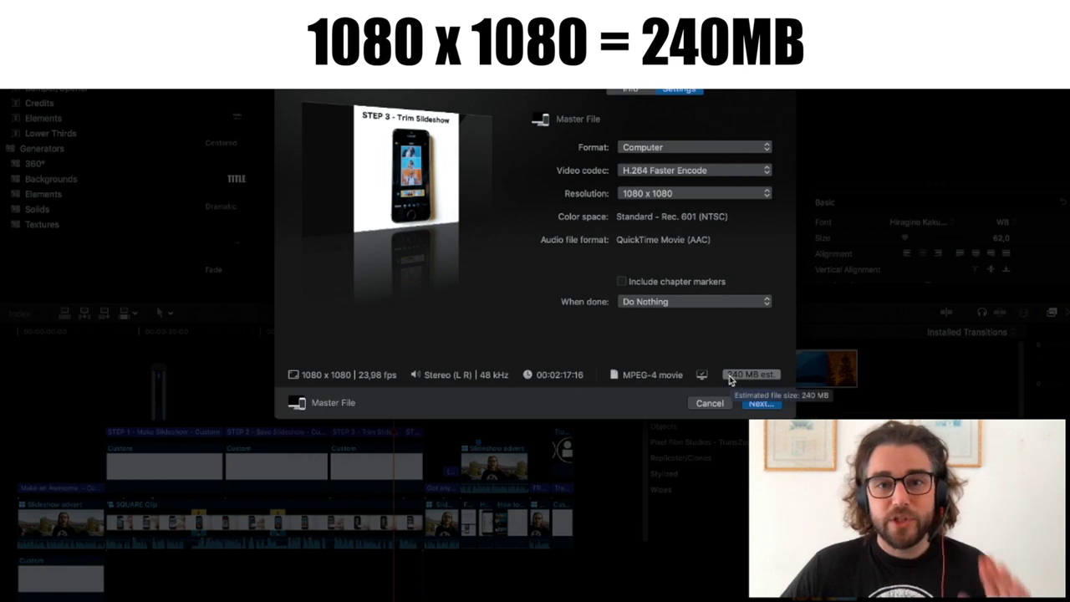
left_click(767, 194)
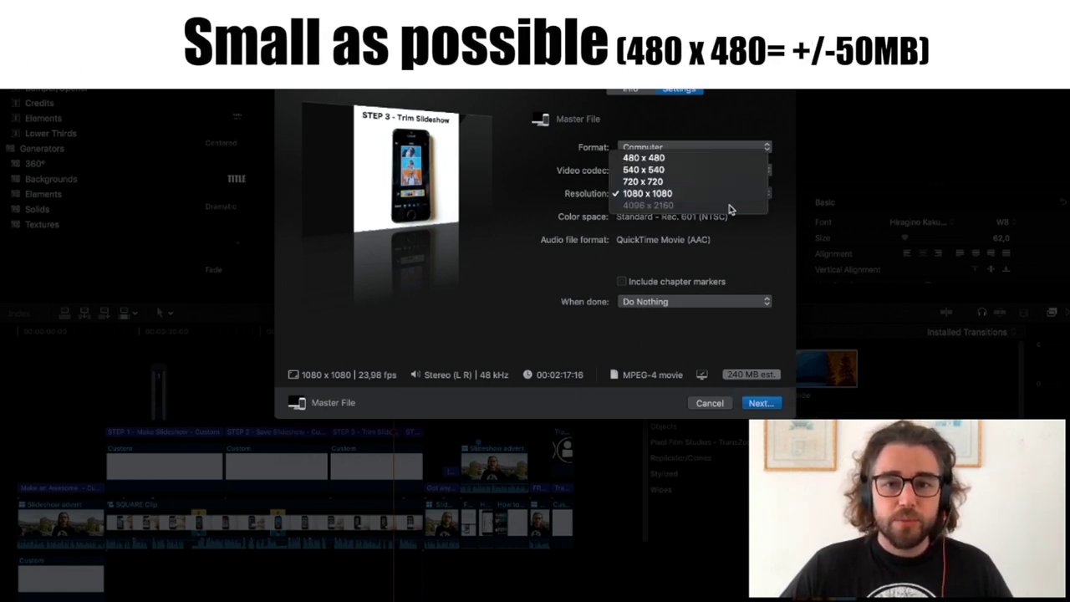
left_click(655, 159)
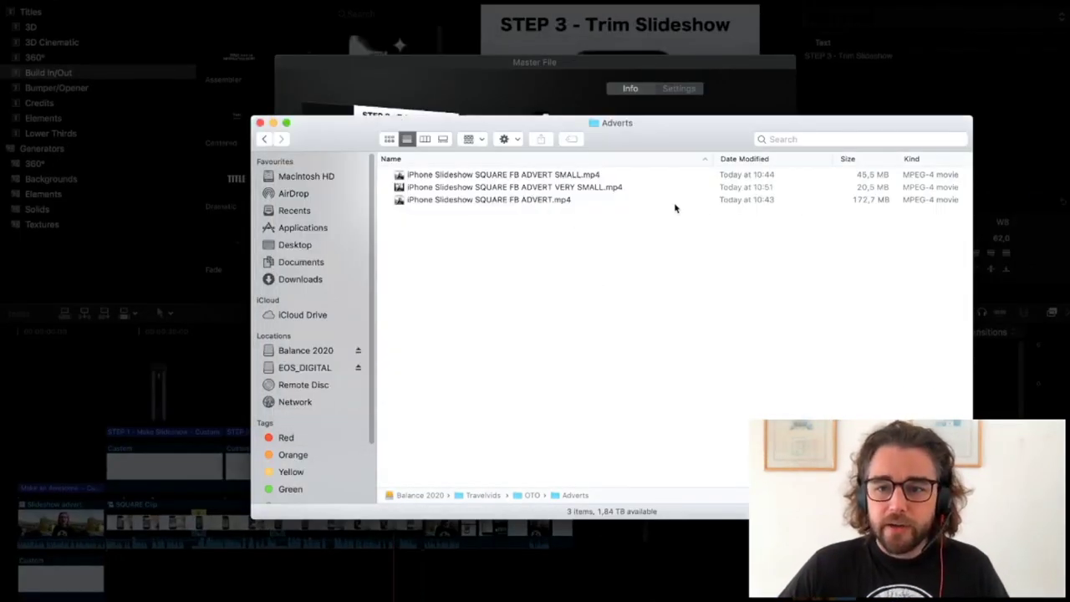
Step: Compare the file sizes of SQUARE FB ADVERT SMALL.mp4 and VERY SMALL.mp4 in Adverts
left_click(661, 173)
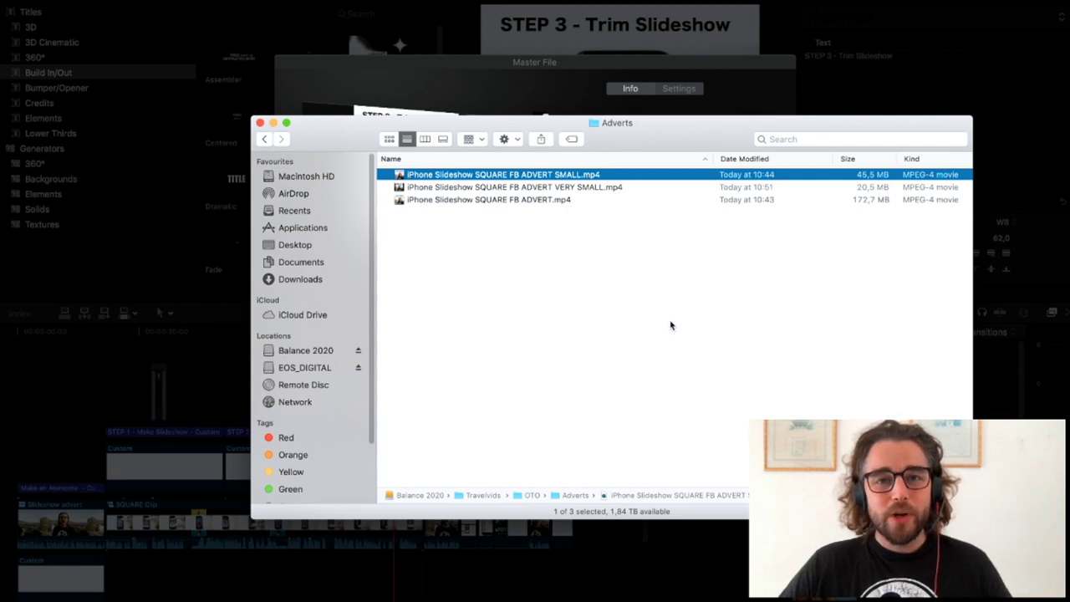
left_click(591, 187)
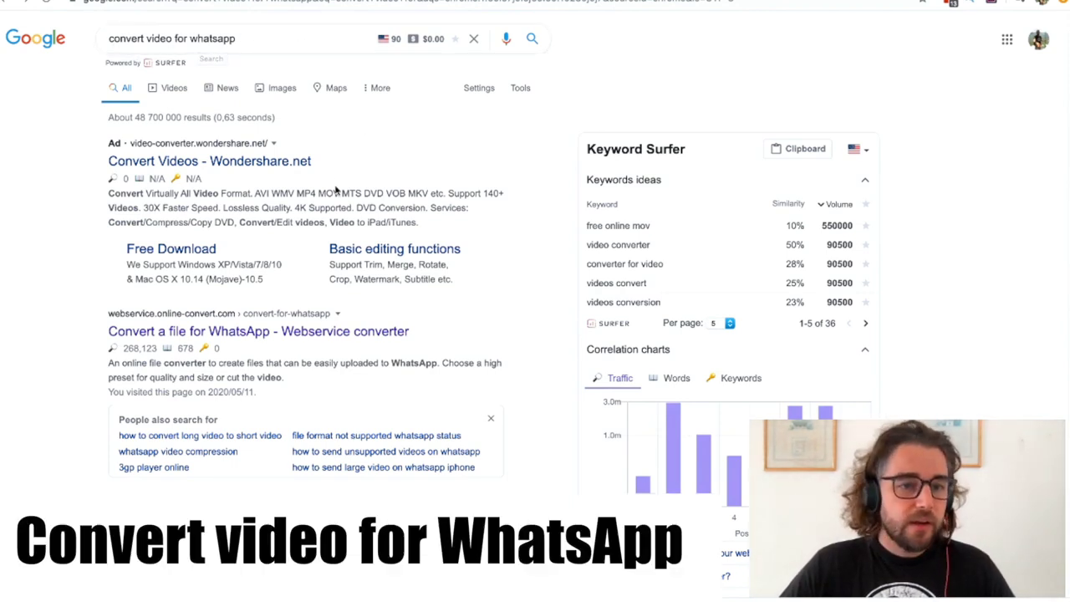
Step: Open the 'Convert a file for WhatsApp - Webservice converter' result from the search results
scroll(335, 192, "down", 6)
scroll(343, 196, "down", 8)
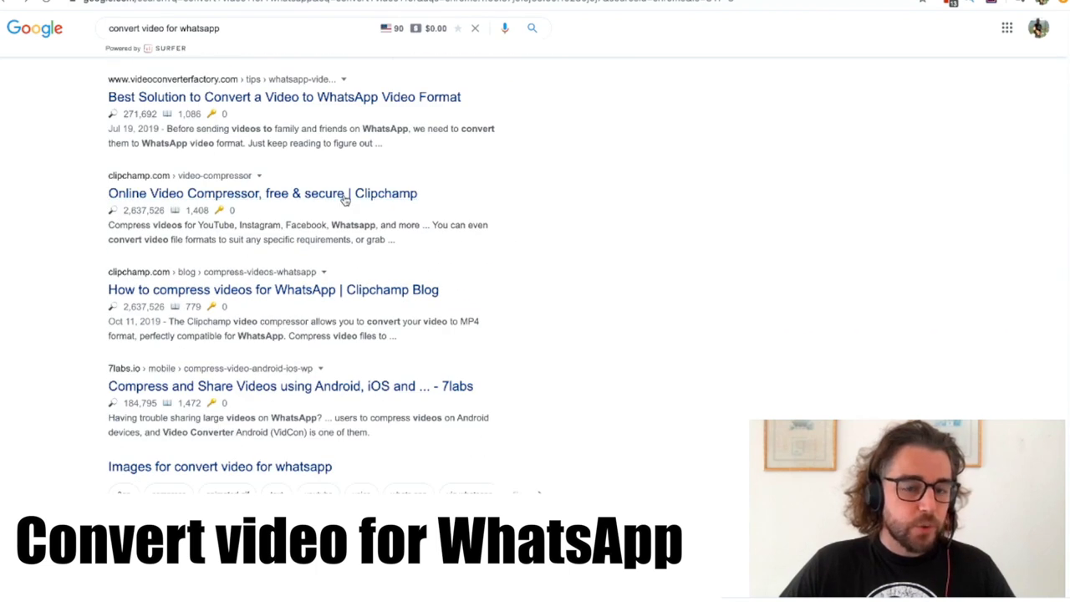
scroll(351, 201, "up", 14)
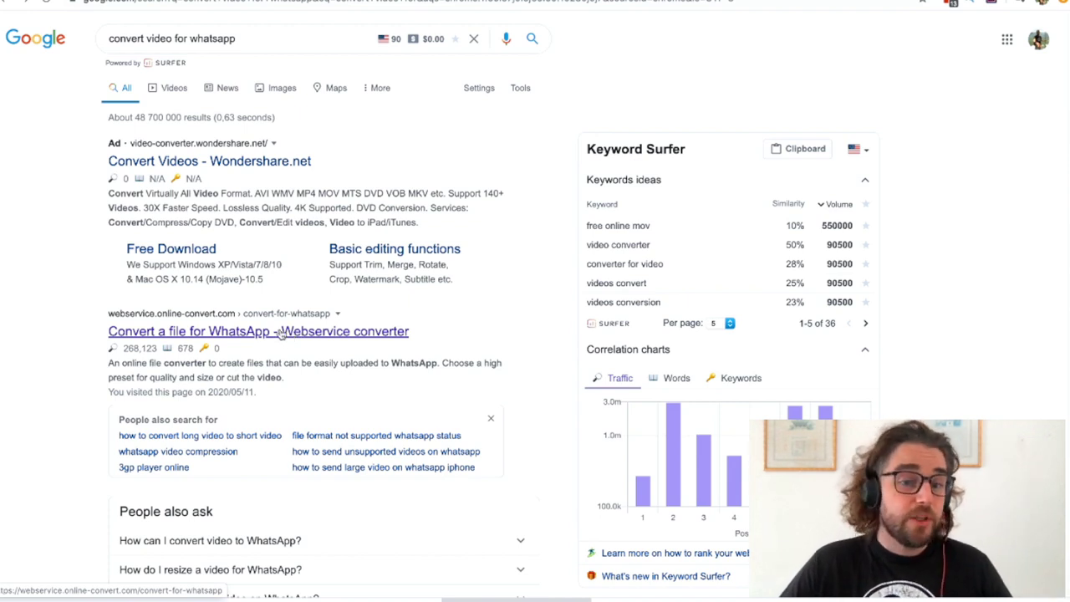
left_click(281, 333)
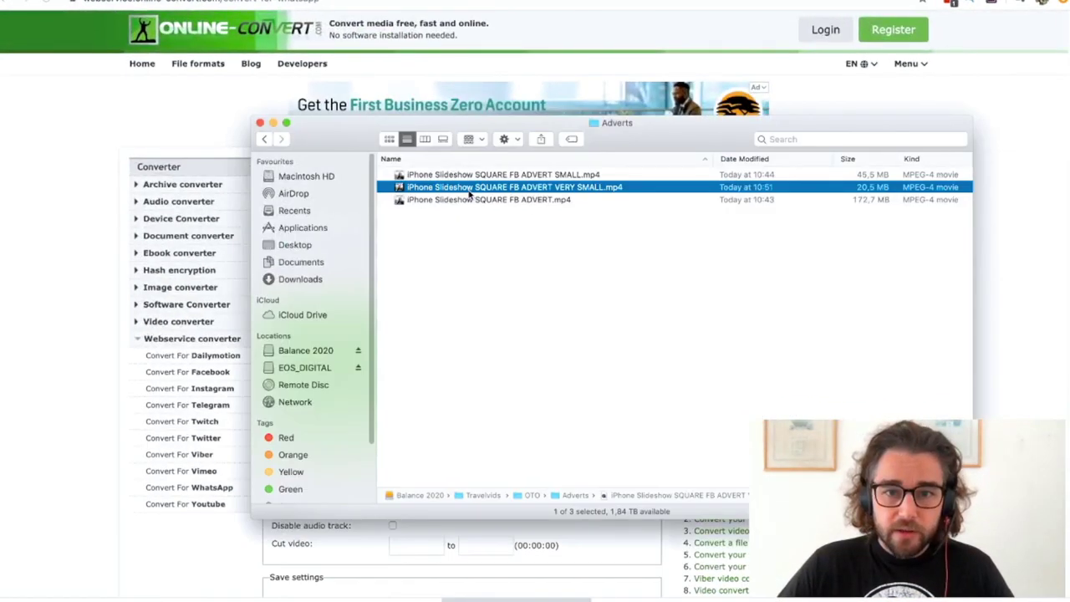
Step: Drag SQUARE FB ADVERT SMALL.mp4 from Finder onto the converter and let the 43.37 MB upload finish
left_click(477, 176)
left_click_drag(341, 138, 634, 286)
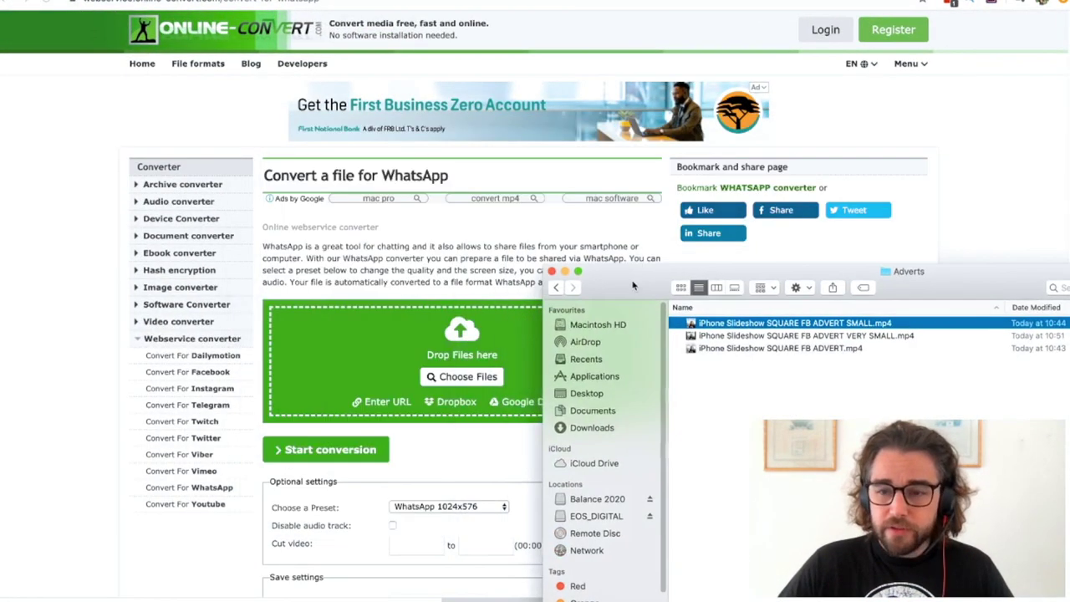
left_click_drag(747, 325, 438, 350)
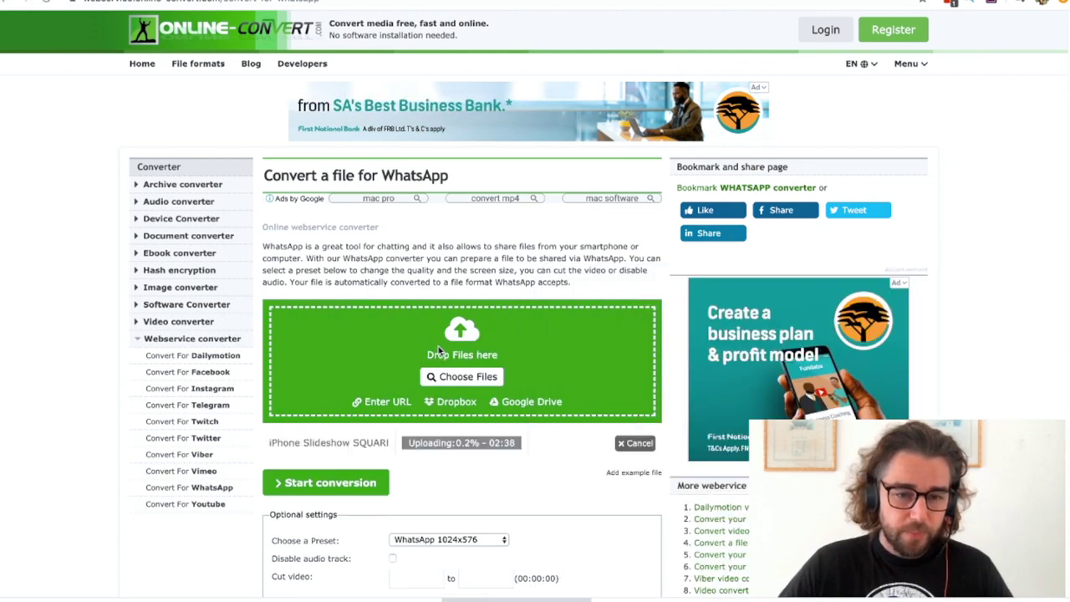
scroll(621, 400, "down", 1)
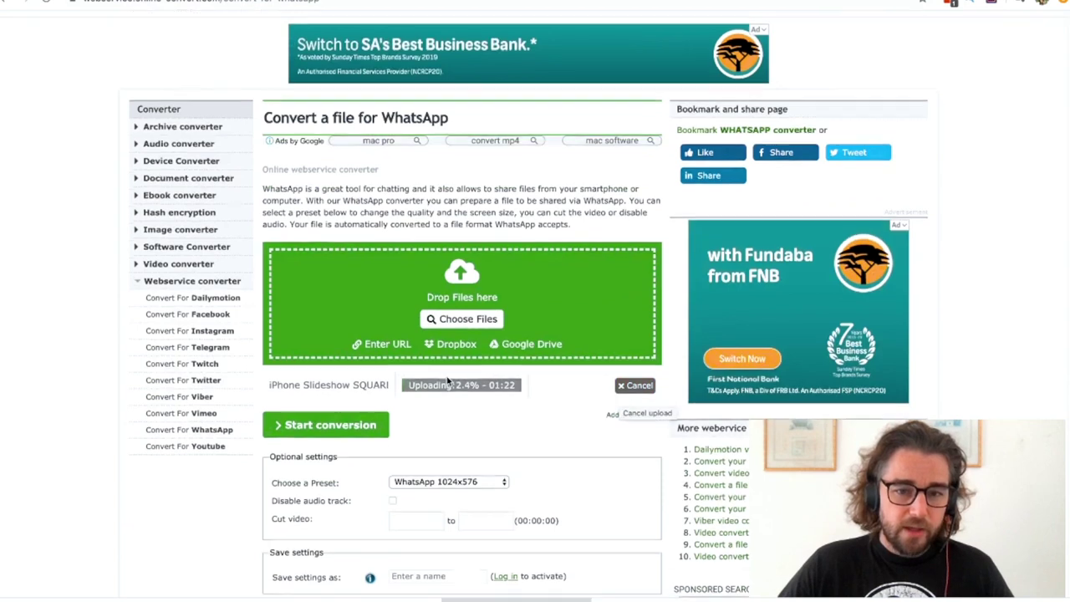
scroll(621, 400, "down", 1)
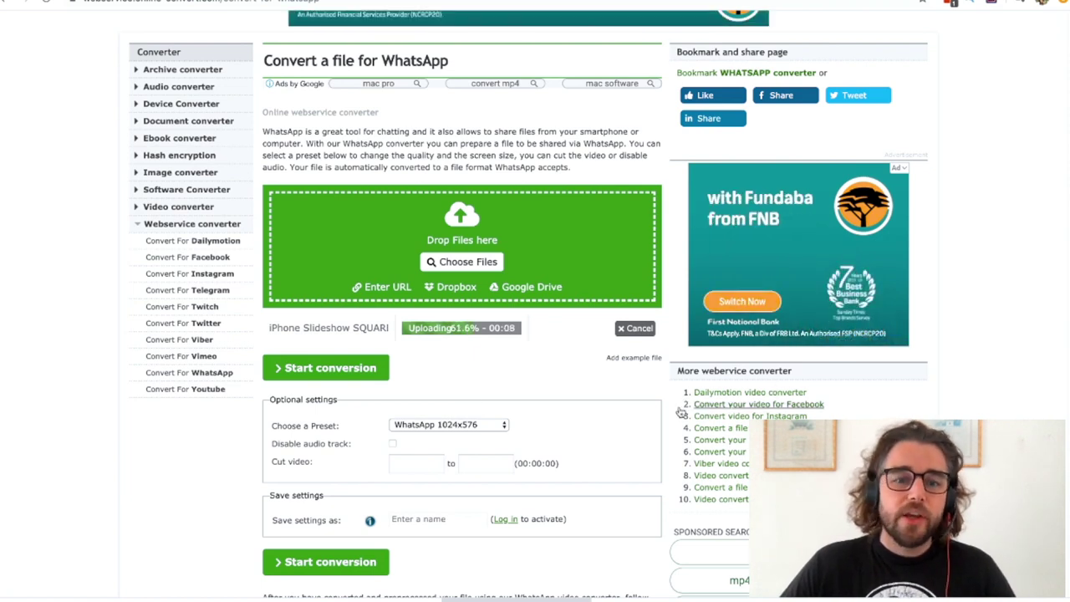
scroll(468, 416, "down", 1)
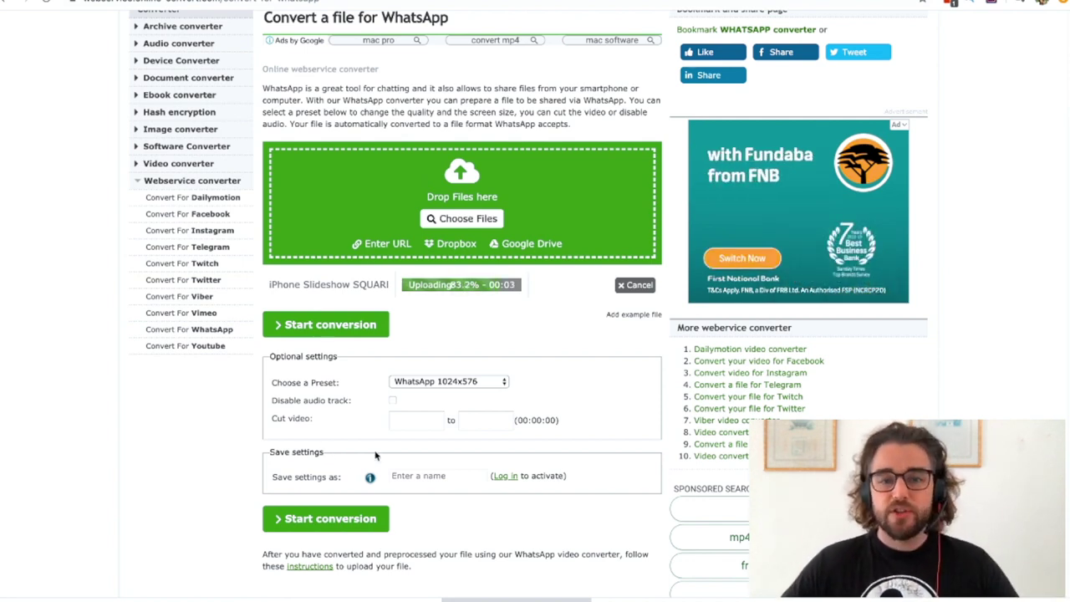
scroll(482, 394, "up", 1)
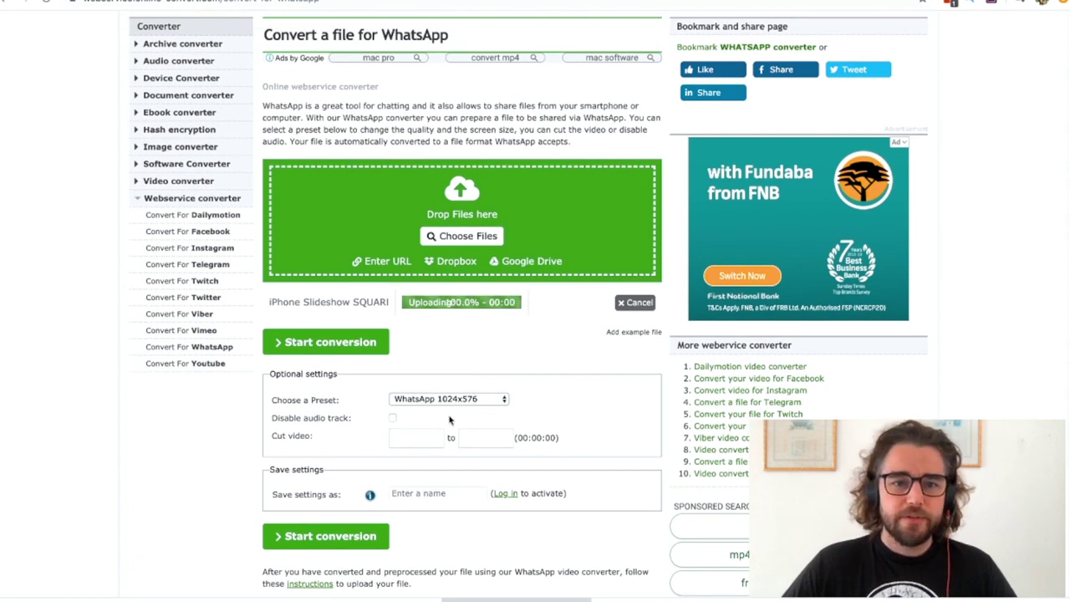
Step: Start the WhatsApp conversion and bring the Finder Adverts window to the front
left_click(320, 345)
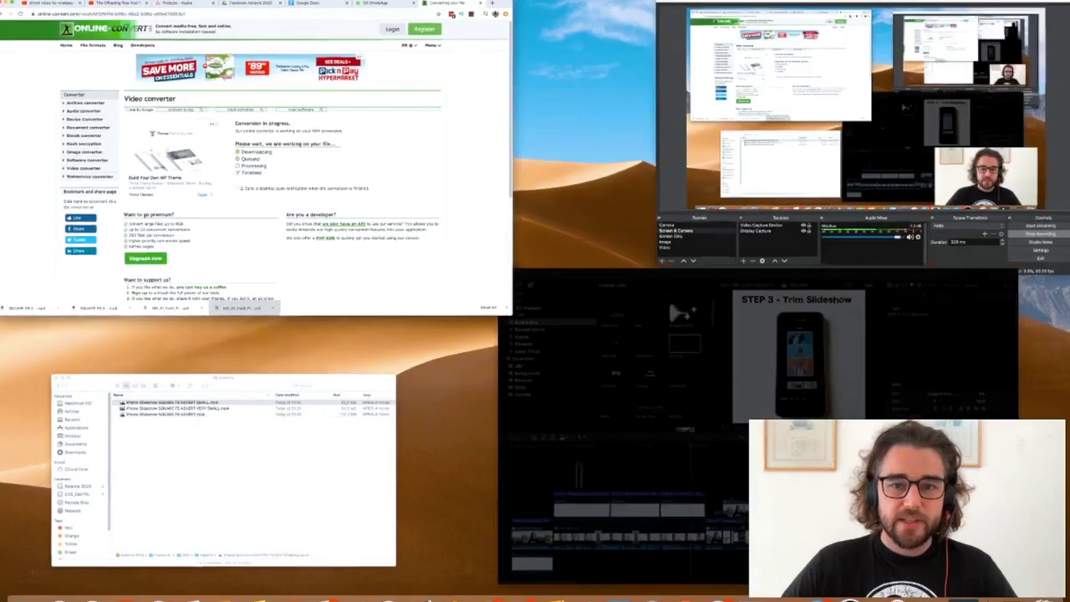
left_click(275, 528)
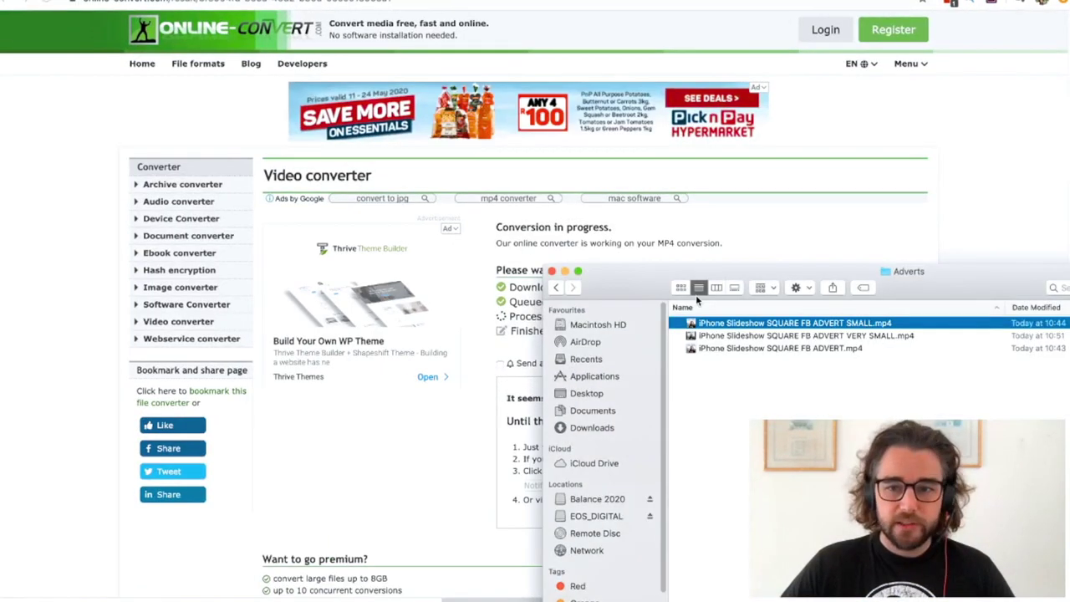
left_click_drag(697, 298, 361, 126)
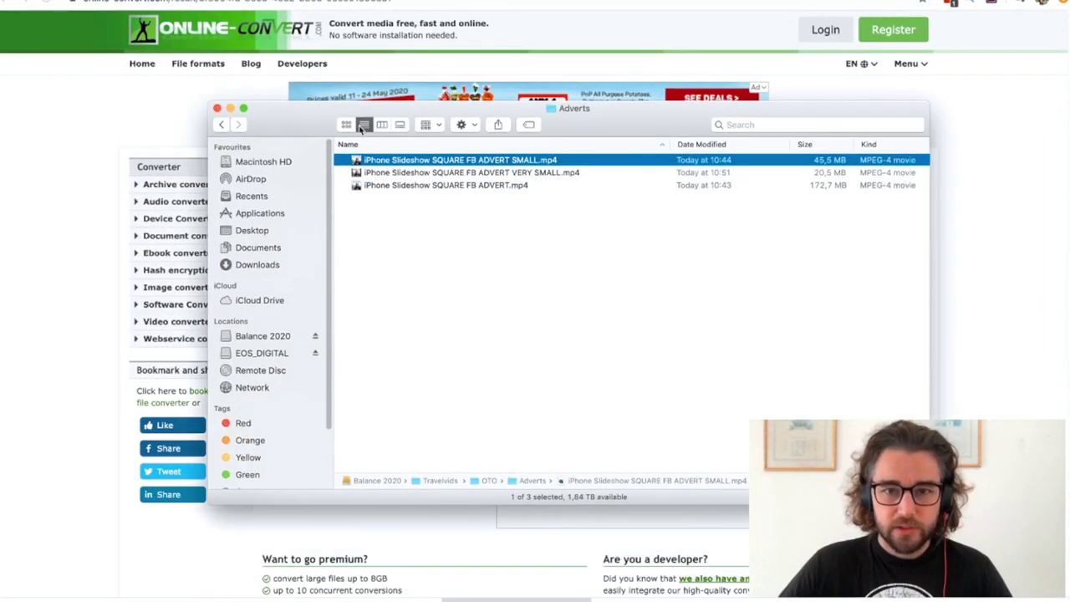
left_click(474, 174)
key("space")
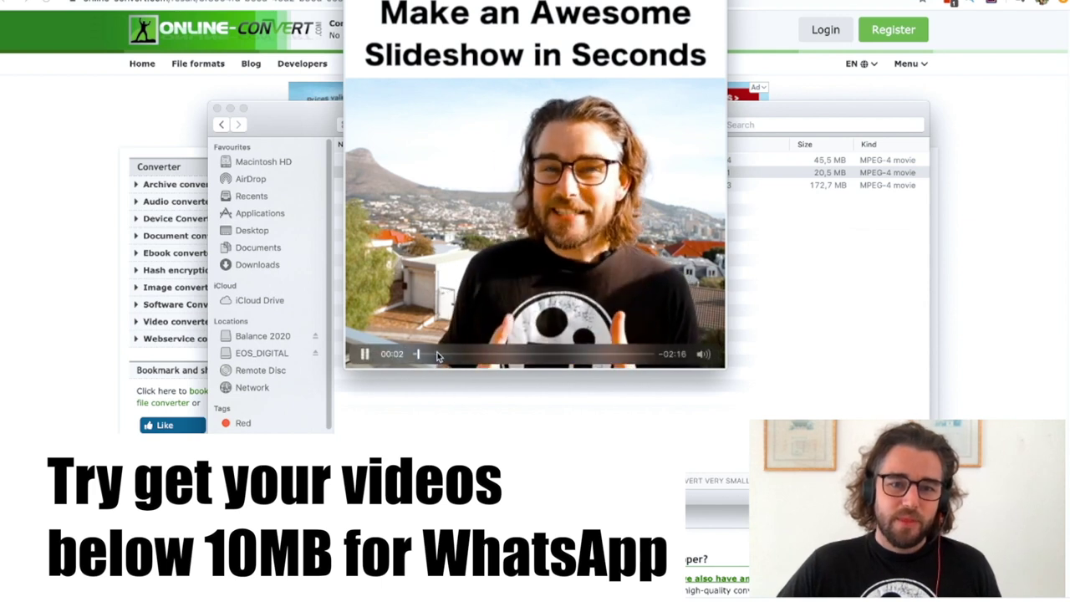
left_click(556, 357)
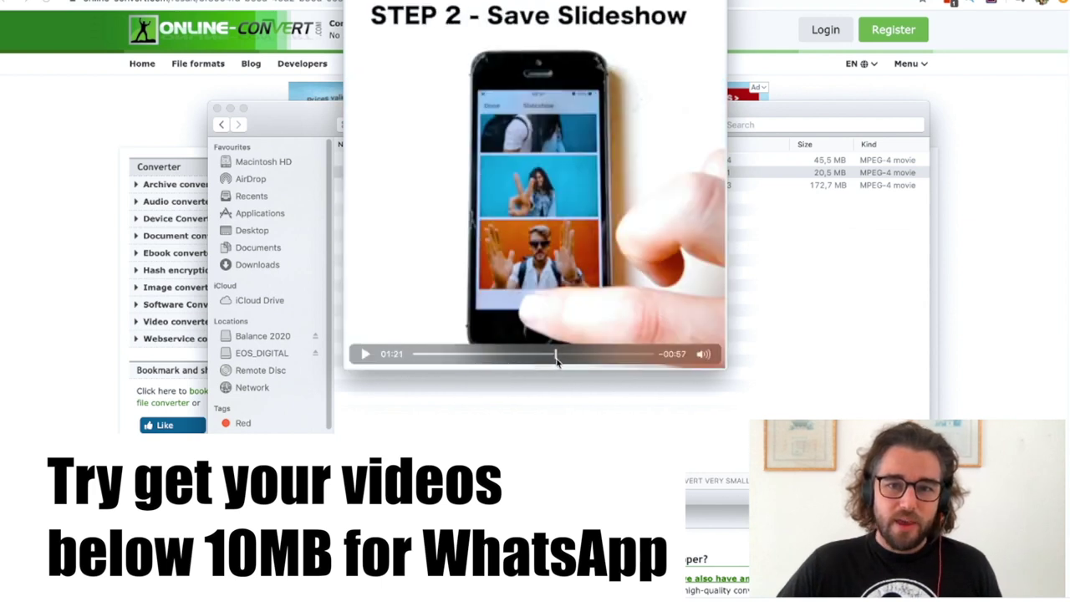
left_click_drag(556, 357, 418, 357)
key("space")
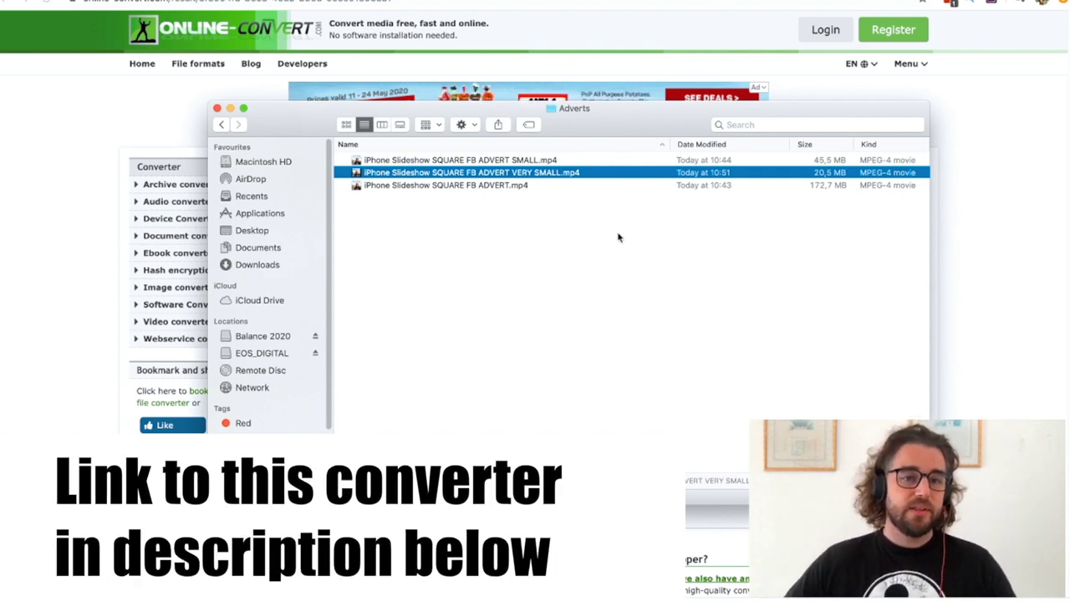
Step: Return to the converter page, where the 19.57 MB converted advert is ready to download
left_click(70, 178)
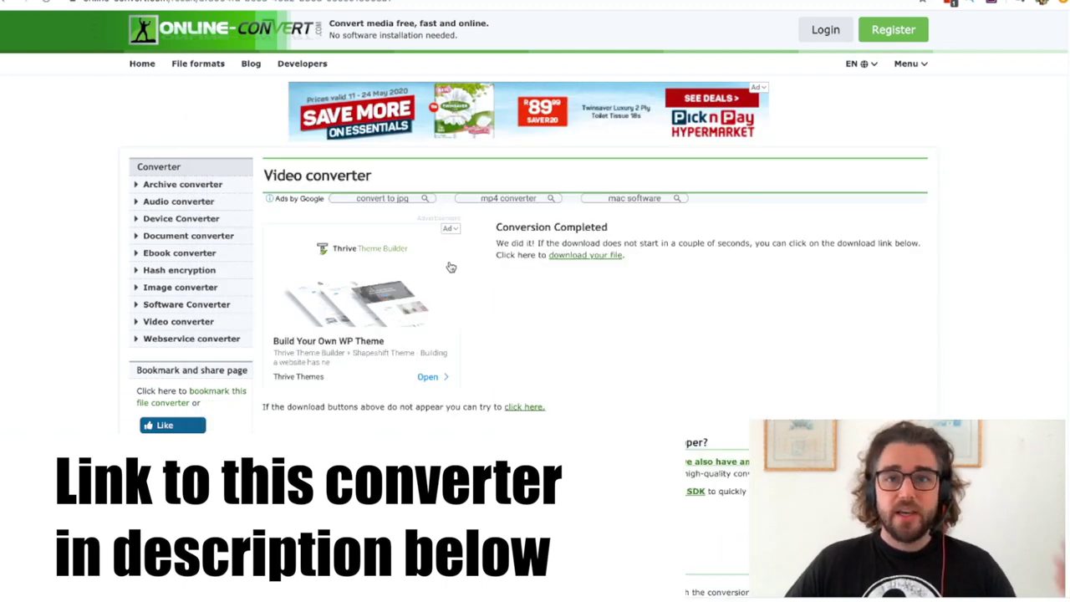